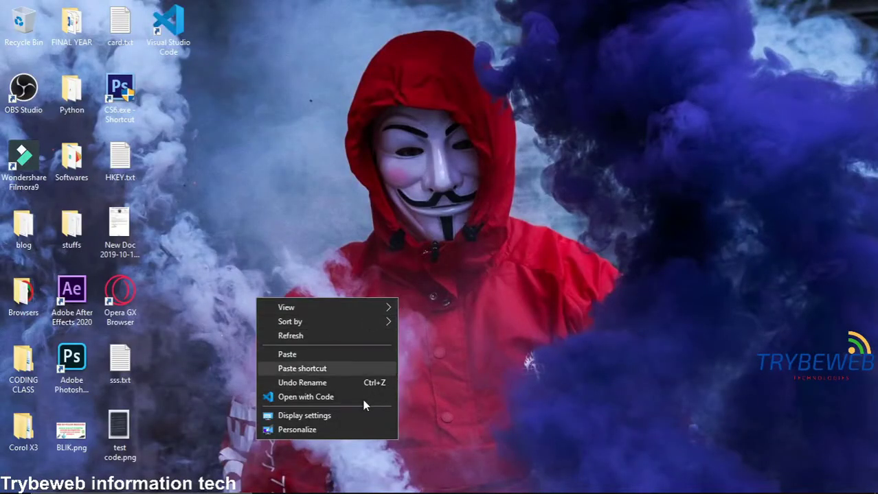
Open File Explorer and check the 3D Objects folder's right-click menu for a New option
click(485, 345)
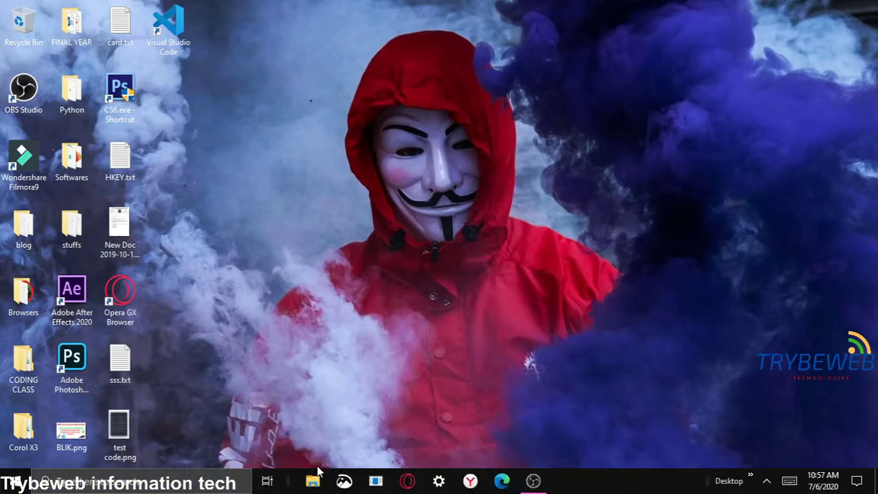
click(314, 480)
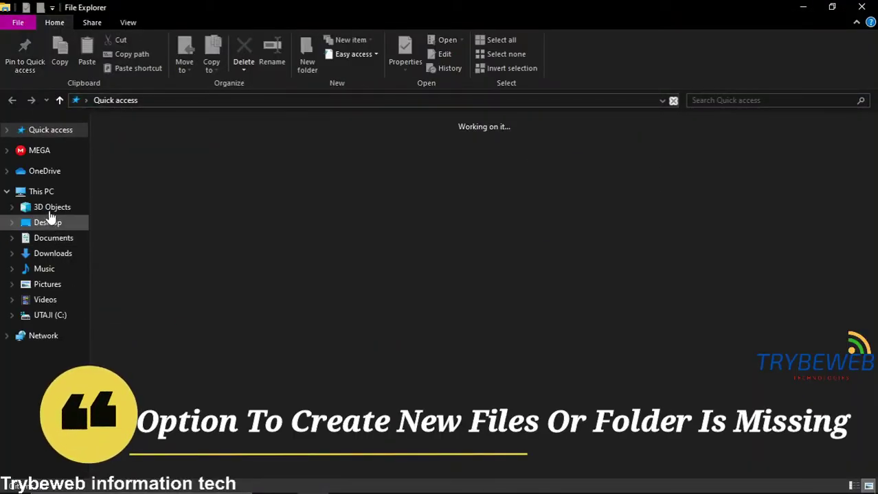
click(52, 207)
right_click(512, 234)
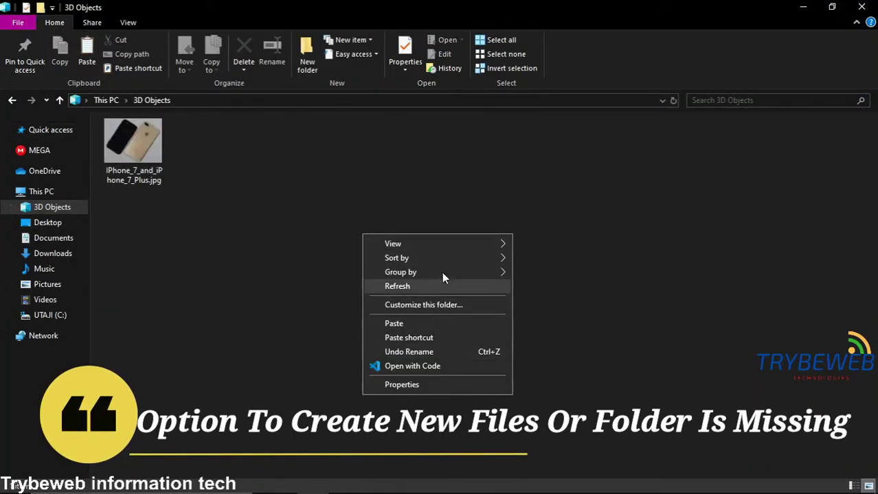
click(299, 282)
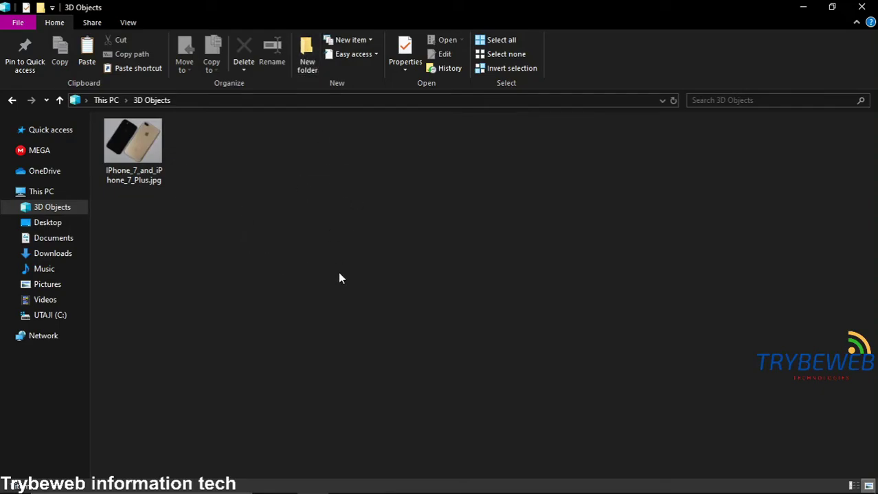
Check the right-click menus in Videos and the empty Bowah folder, confirming New is missing
click(44, 300)
right_click(101, 324)
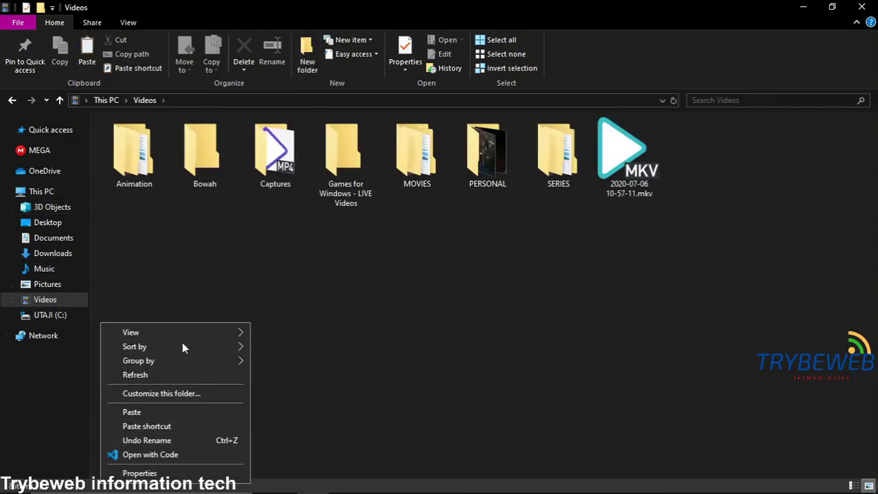
key(Escape)
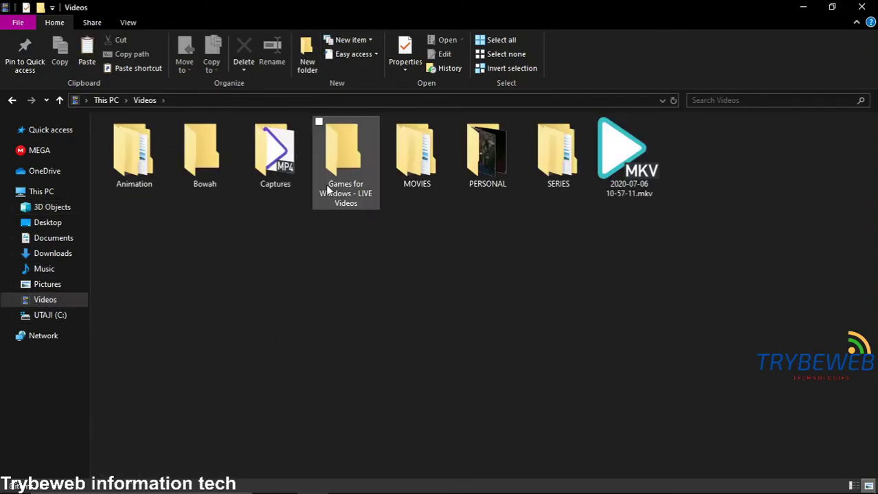
double_click(186, 148)
right_click(304, 217)
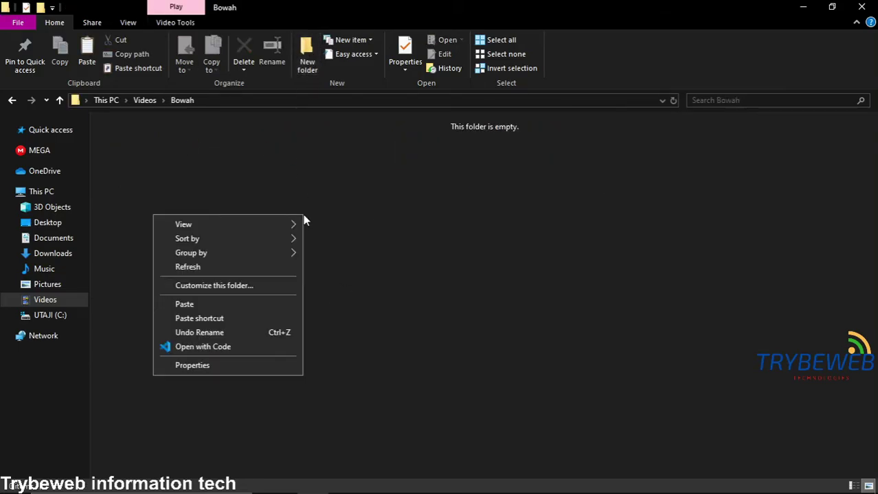
click(517, 291)
Close Explorer and create a desktop folder through New > Folder, naming it 'Tutorial'
click(861, 7)
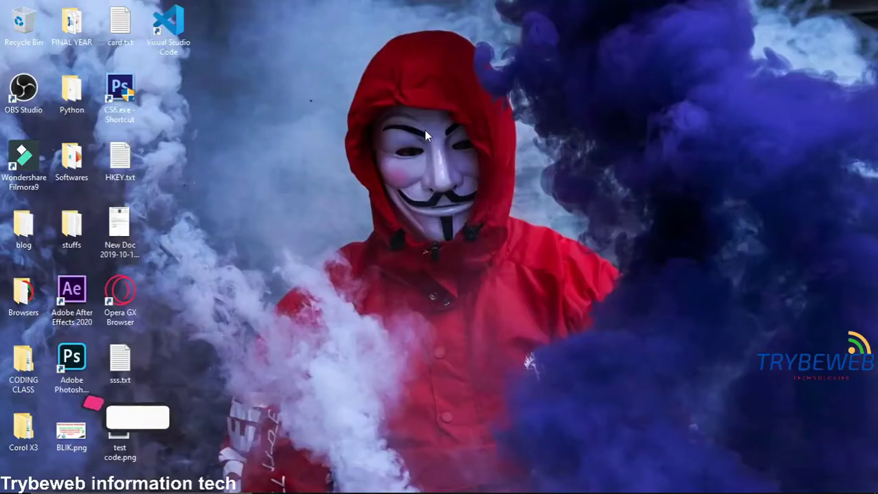
right_click(423, 129)
mouse_move(389, 254)
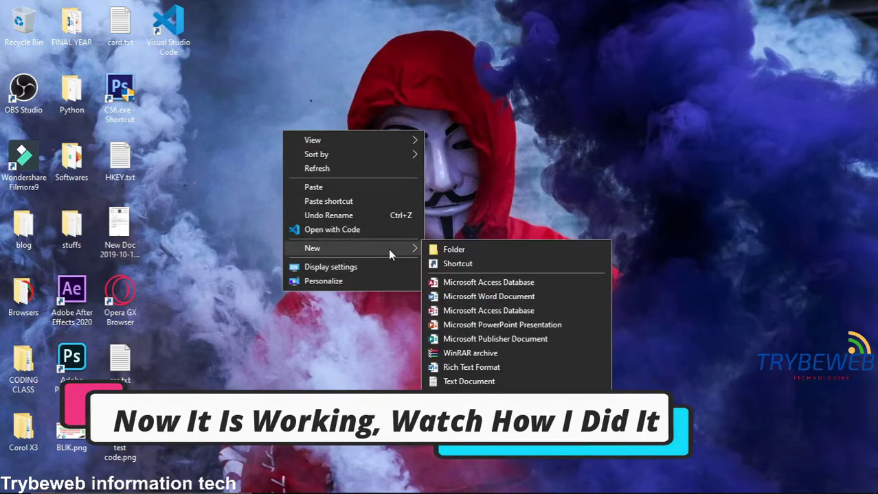
click(448, 252)
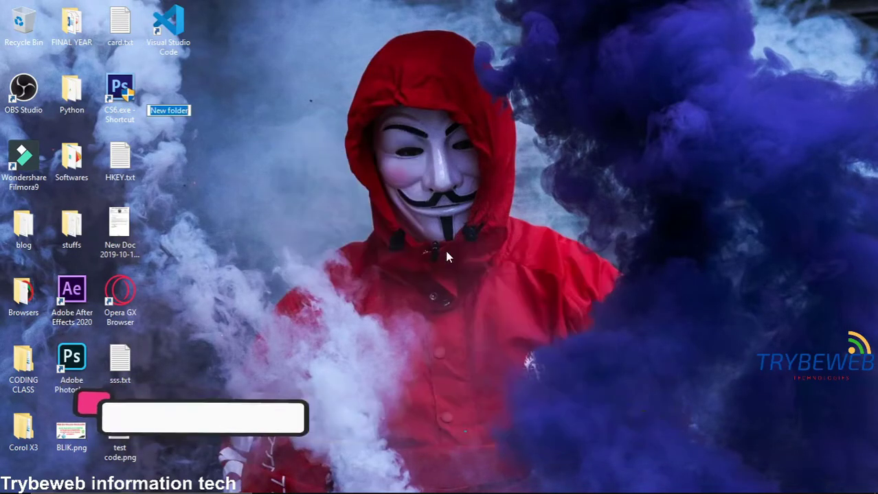
text(Tutorial)
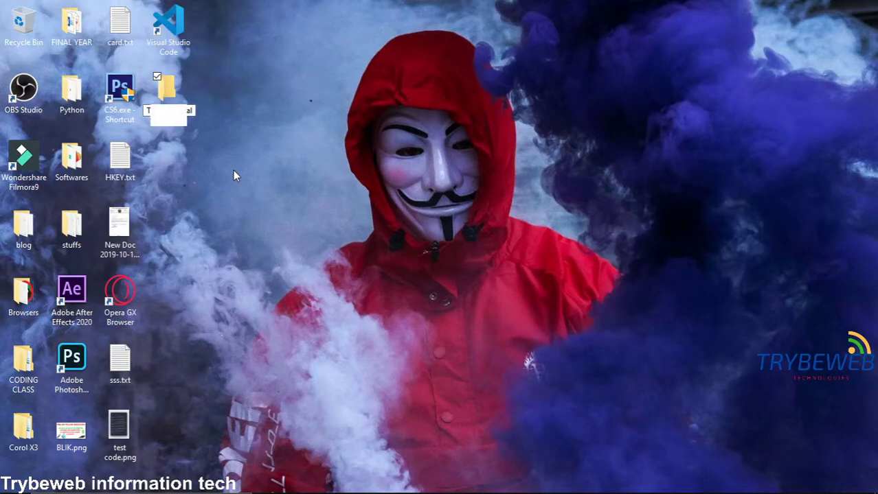
key(Return)
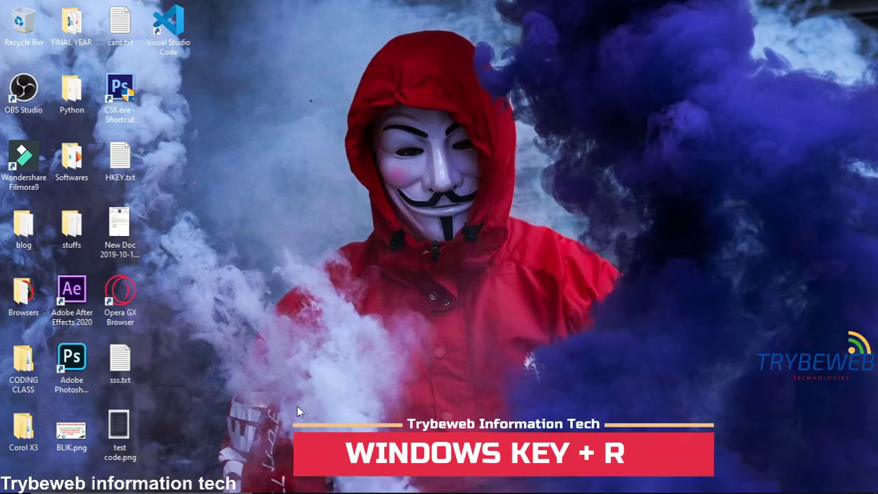
Launch regedit from the Run dialog and expand HKEY_CLASSES_ROOT, scrolling down to the D keys
key(super+r)
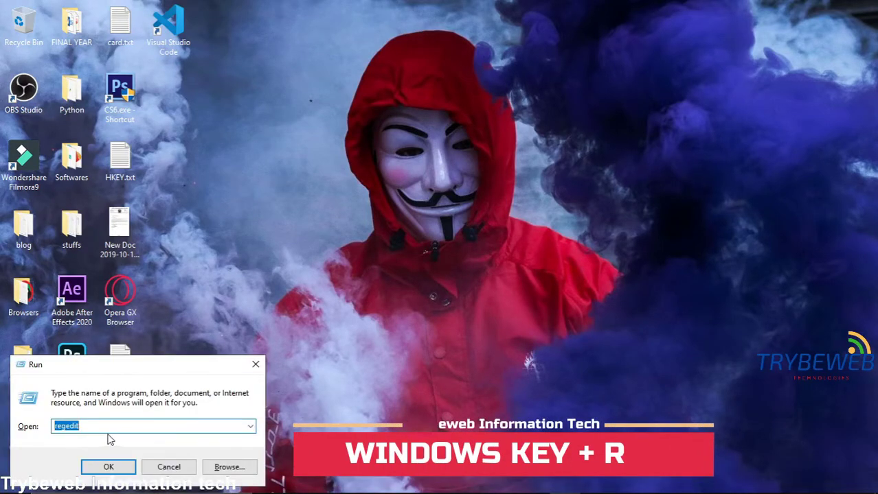
click(73, 426)
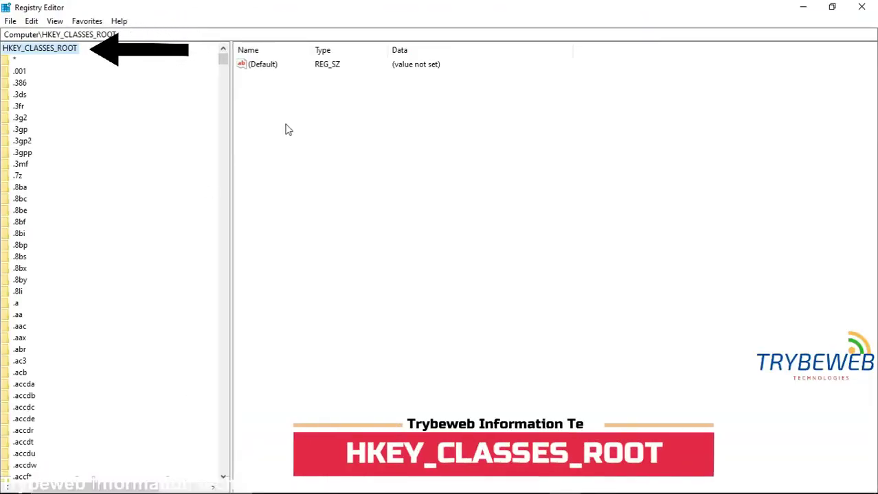
scroll(206, 69, up, 1)
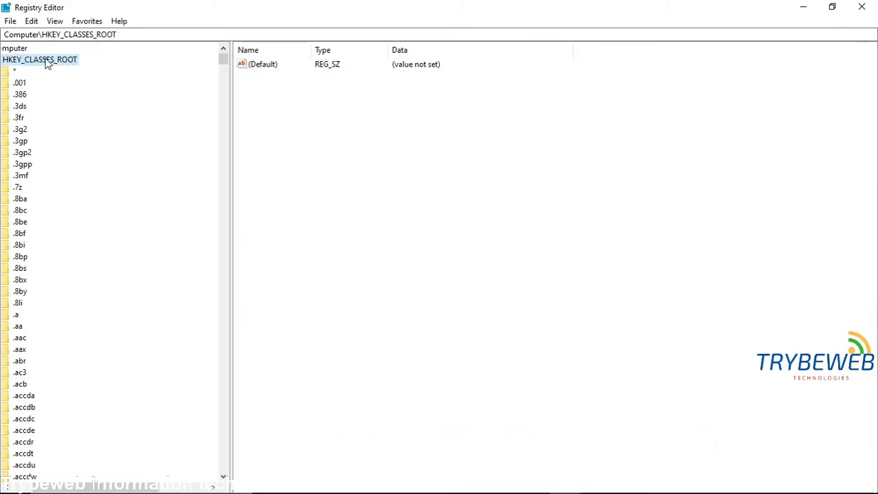
scroll(61, 489, left, 1)
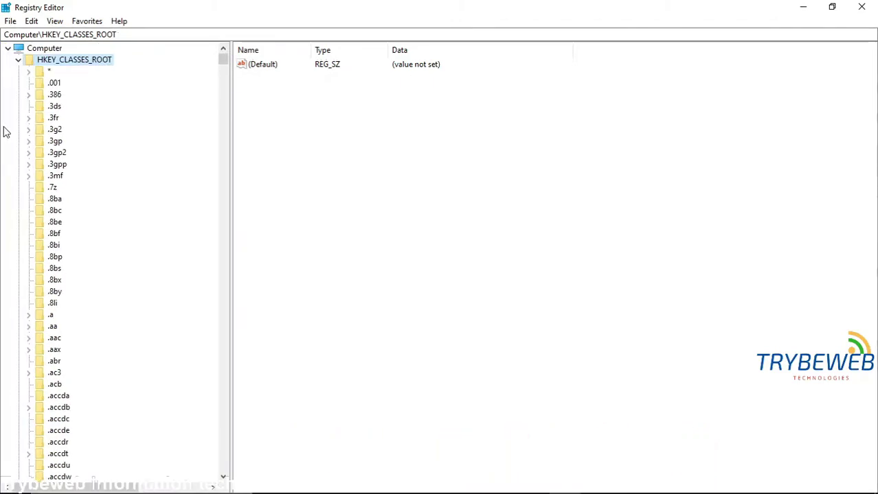
click(19, 60)
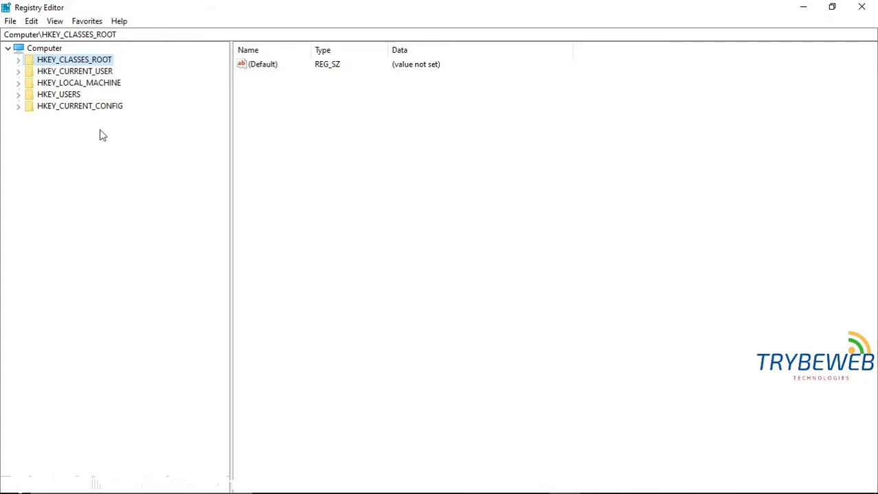
click(18, 61)
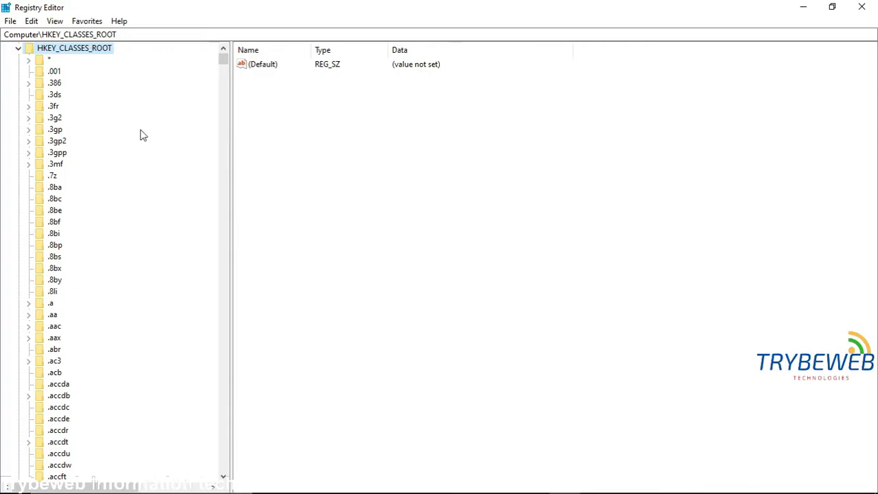
drag(223, 59, 223, 177)
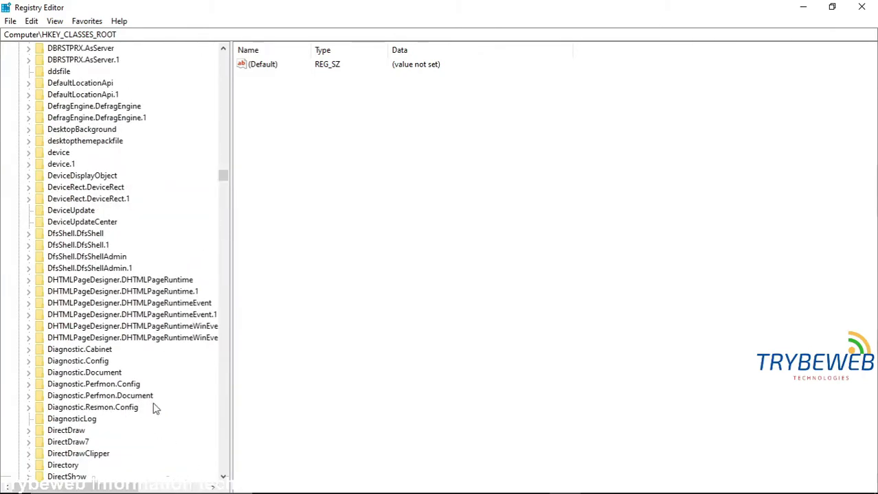
Expand Directory > Background > shellex in the HKEY_CLASSES_ROOT tree
click(223, 477)
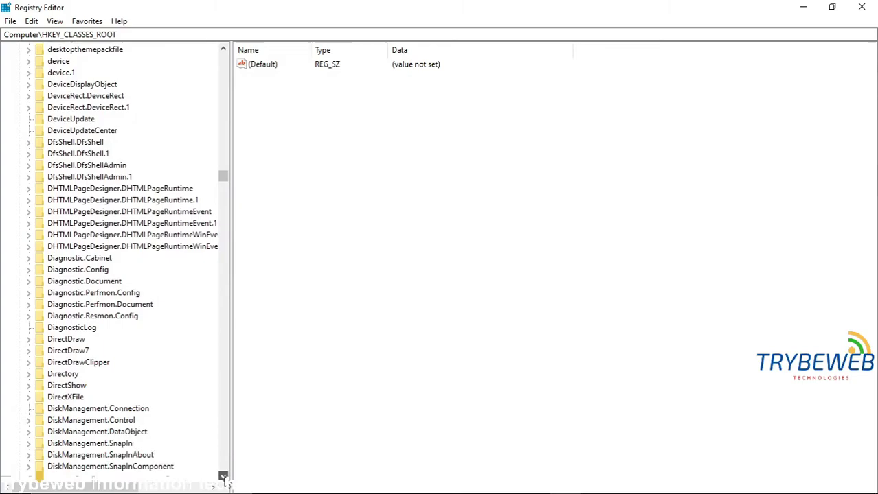
click(223, 476)
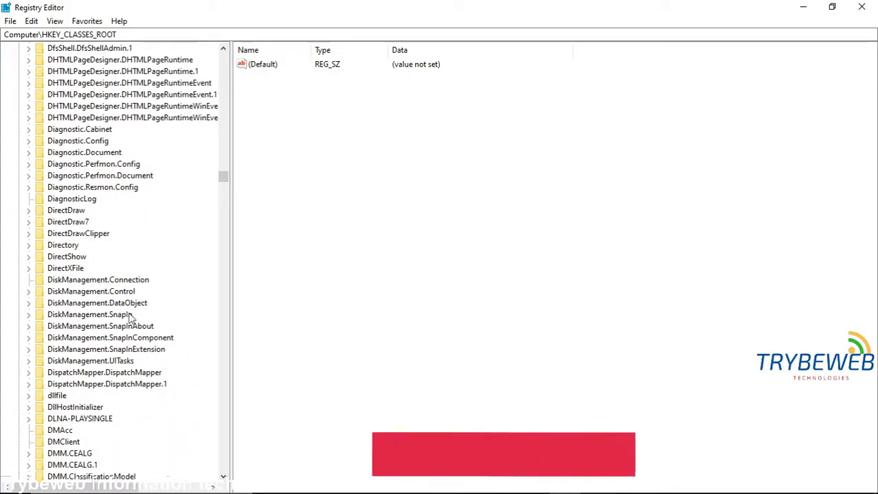
click(57, 247)
click(28, 246)
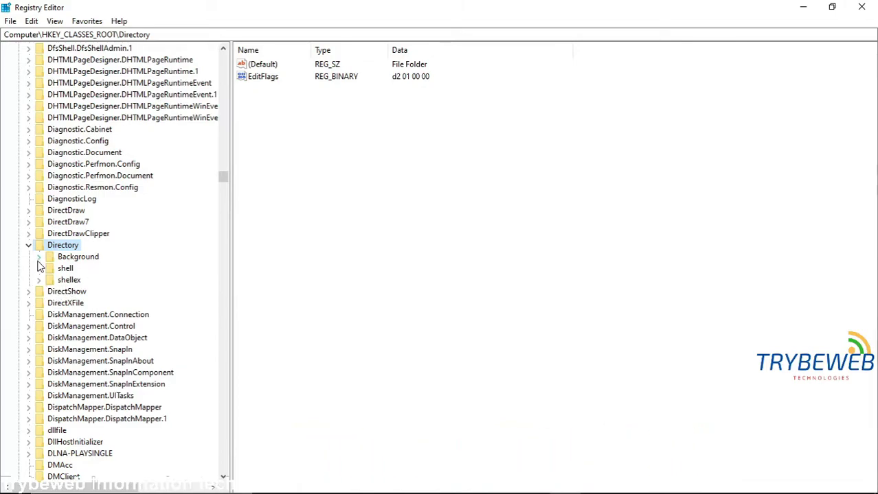
click(81, 259)
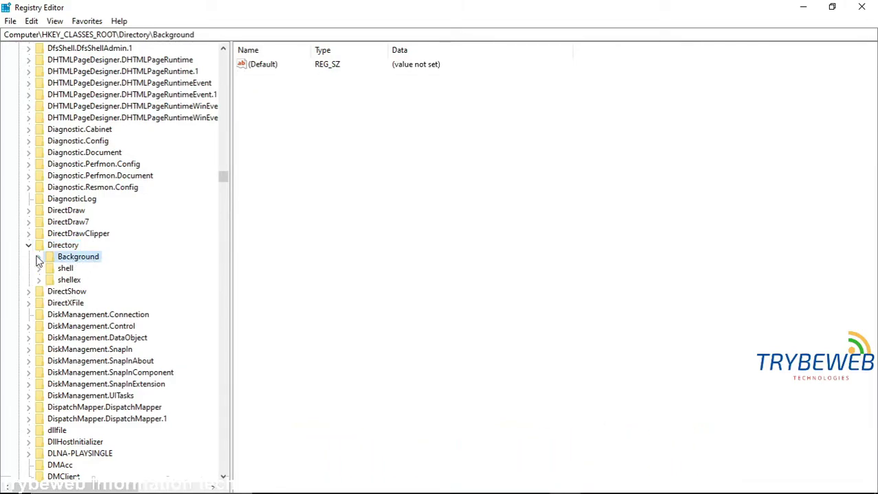
click(39, 257)
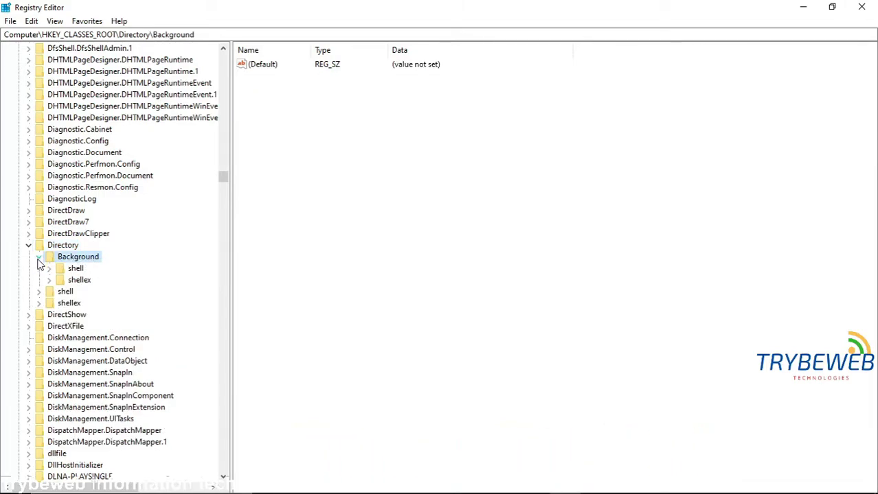
click(71, 281)
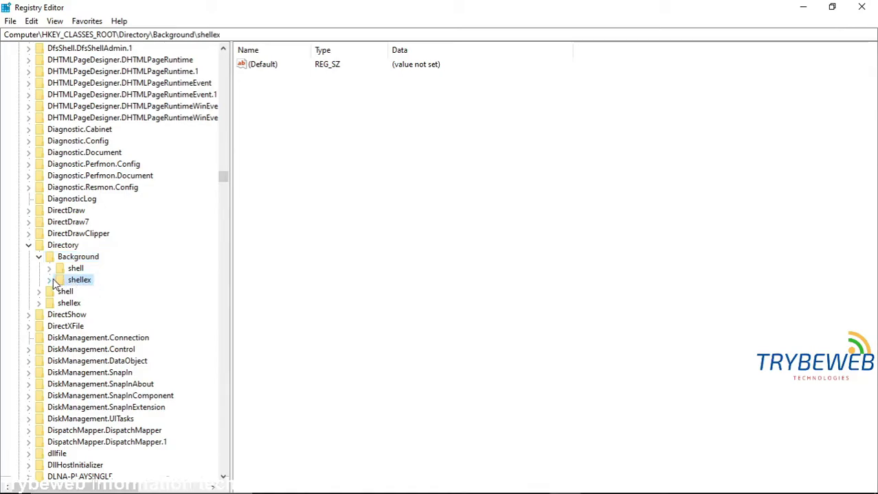
click(51, 281)
Add a new key under ContextMenuHandlers, beside FileSyncEx and WorkFolders
click(93, 294)
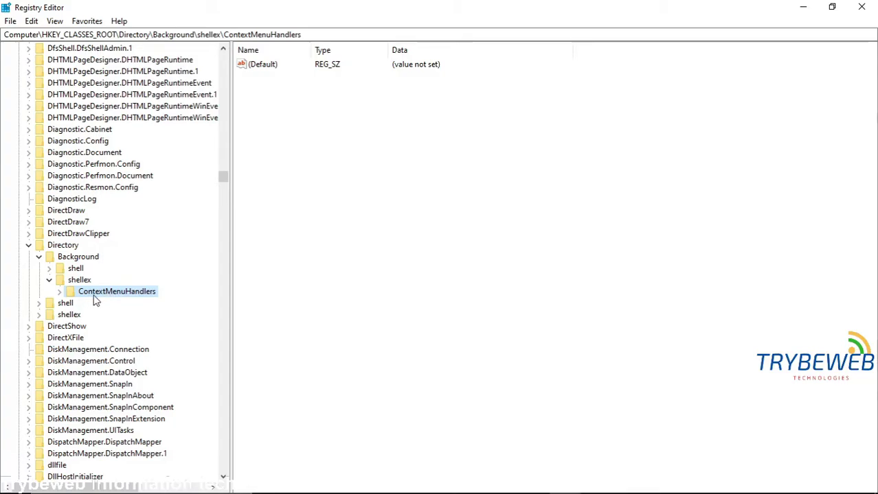
click(60, 292)
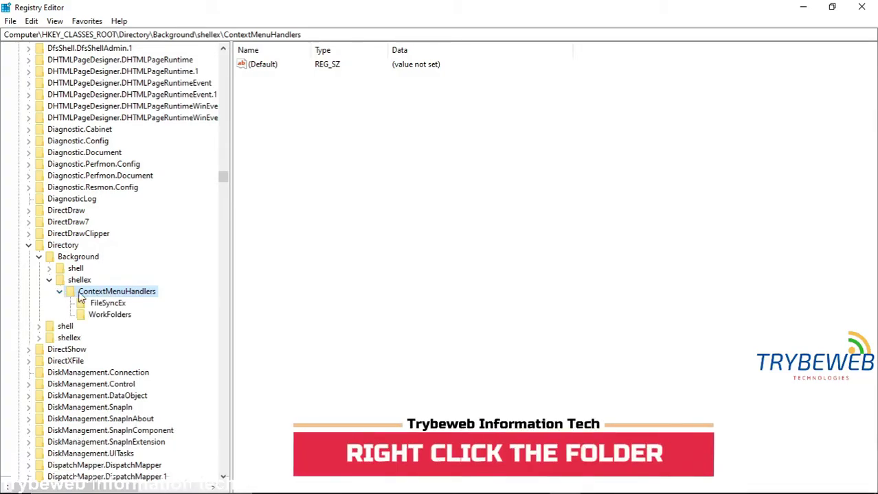
right_click(96, 293)
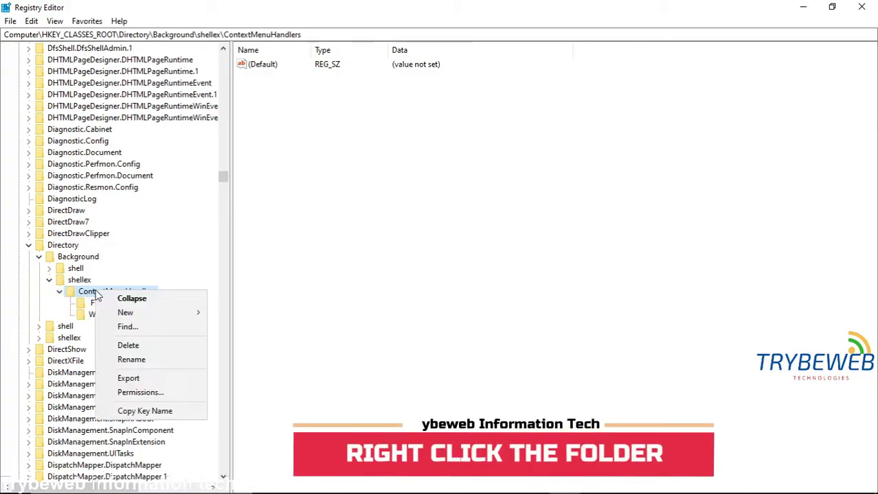
mouse_move(146, 317)
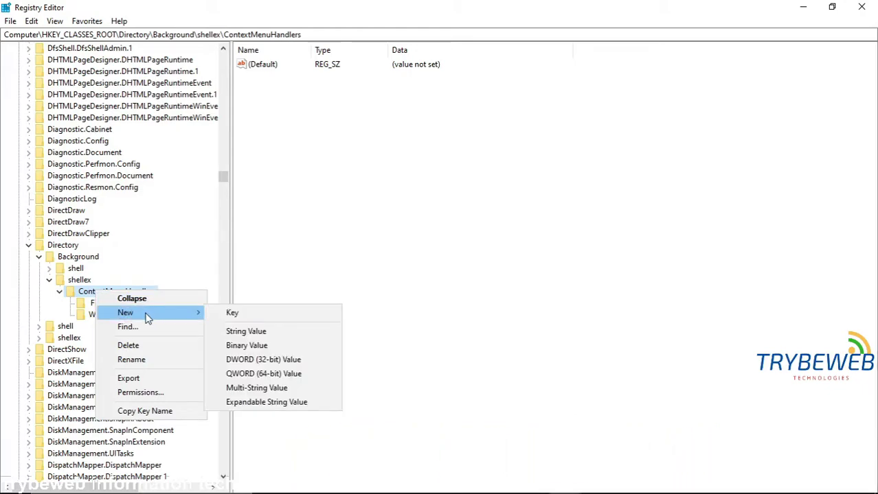
click(234, 313)
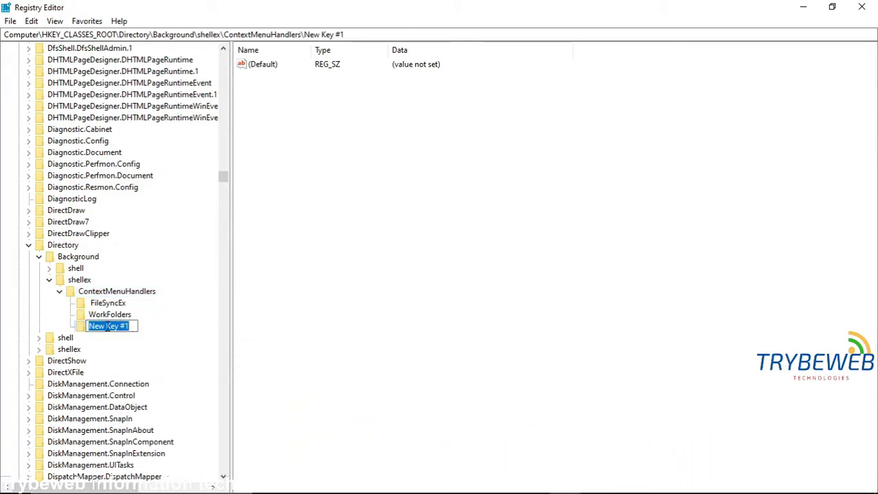
Rename New Key #1 to 'New'
click(131, 326)
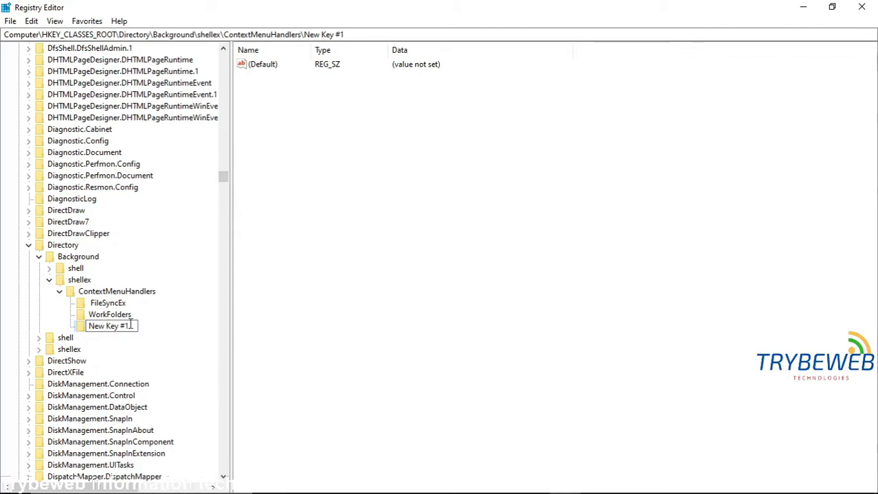
double_click(125, 326)
key(BackSpace)
key(Return)
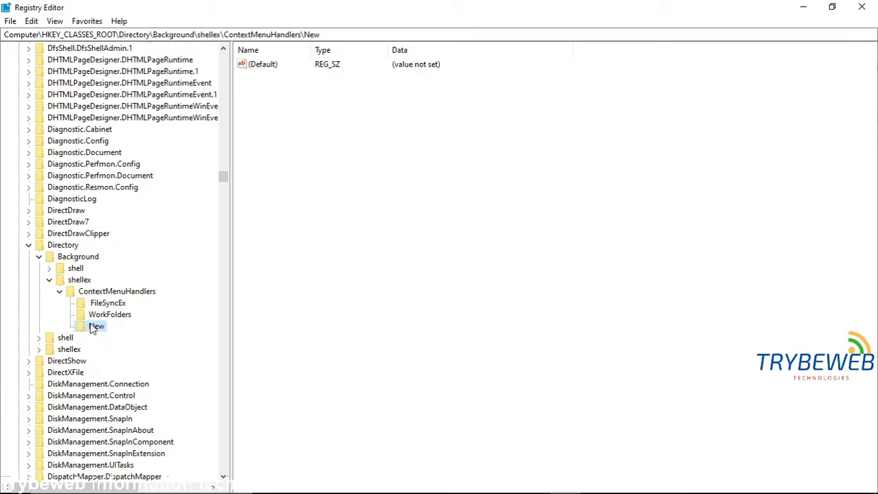
Select the New key's (Default) value and bring up its actions
click(274, 66)
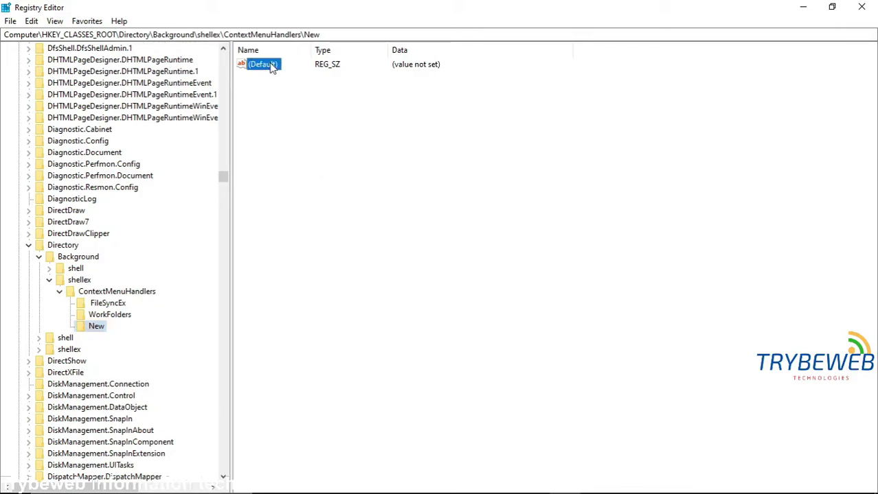
click(290, 69)
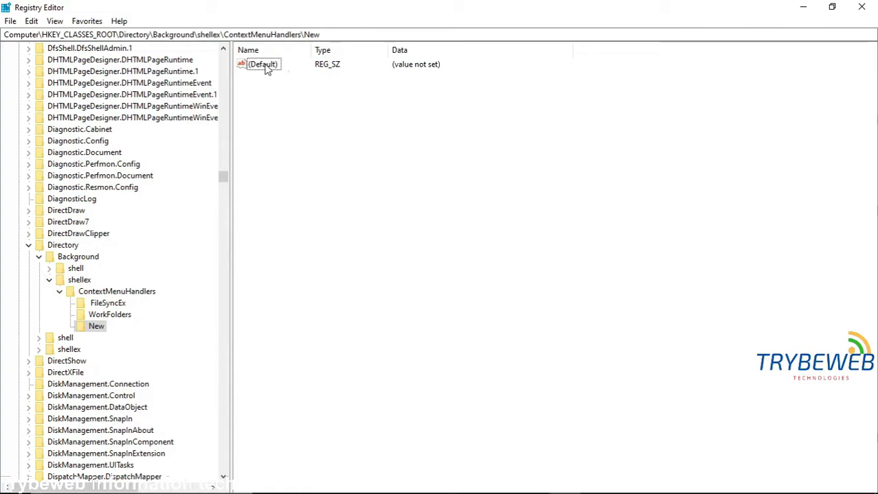
right_click(267, 71)
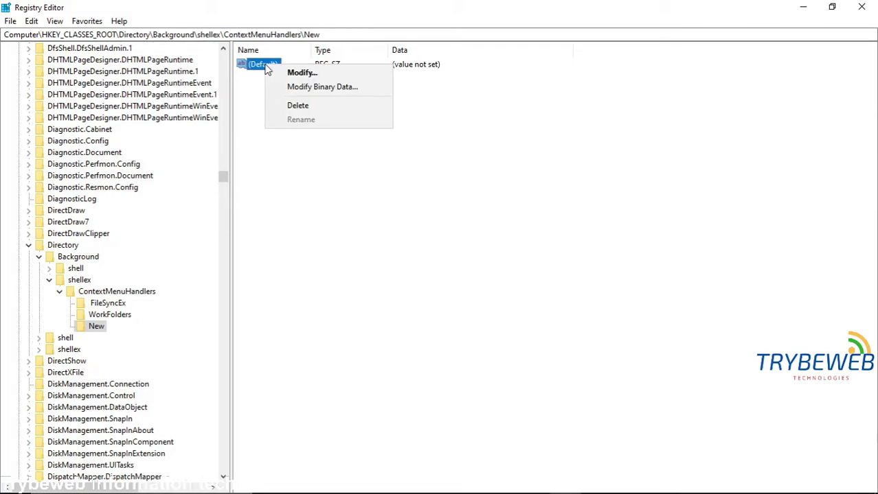
Set the (Default) data to {D969A300-E7FF-11d0-A93B-00A0C90F2719} and close Registry Editor
click(304, 74)
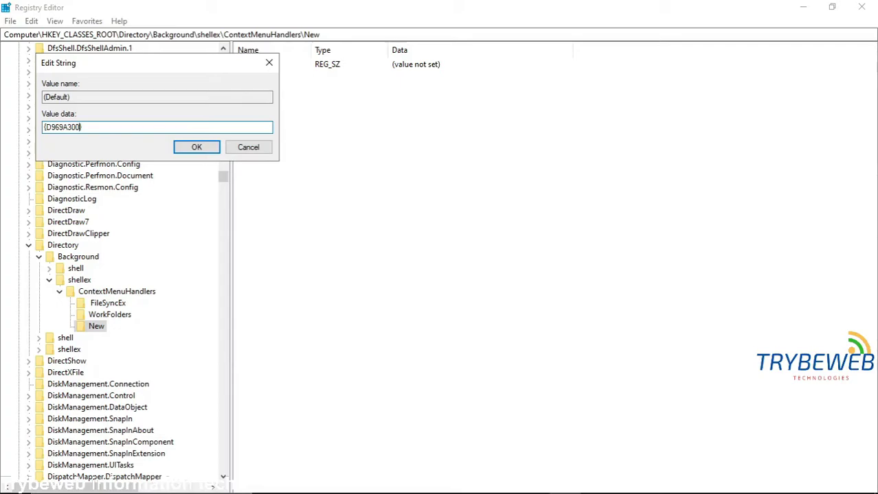
text(4)
text(EF)
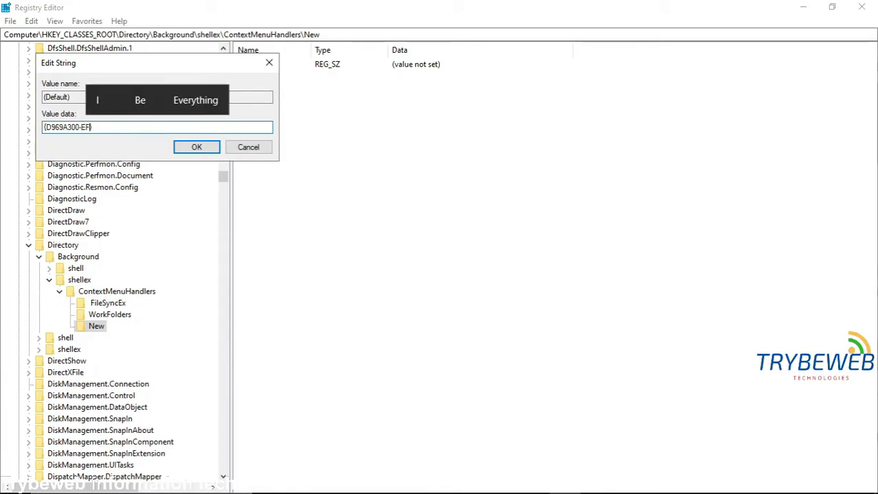
text(})
key(BackSpace)
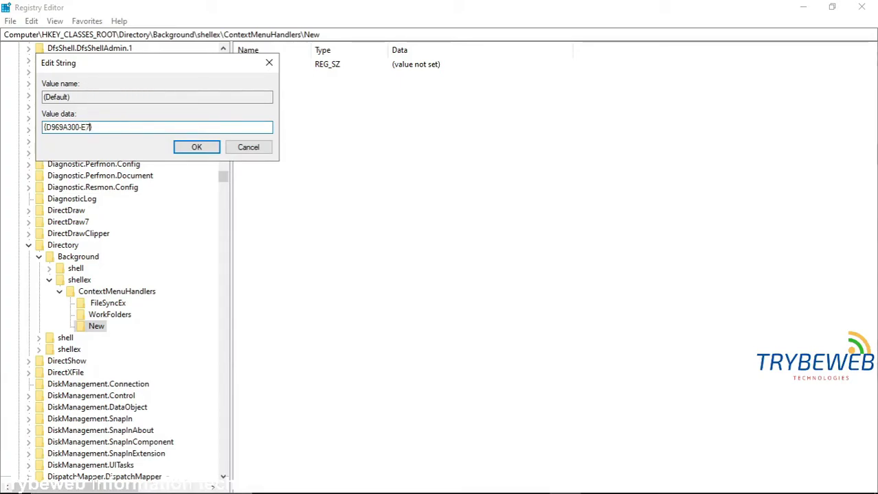
text(7FF)
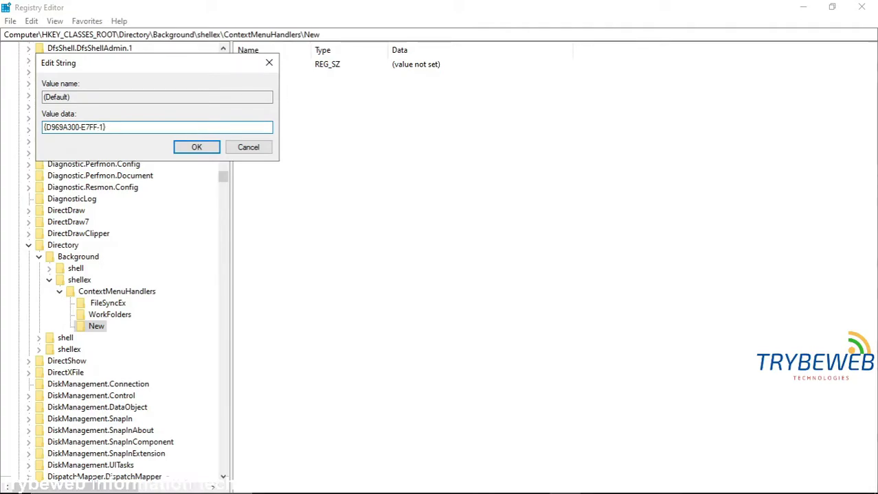
text(-11})
text(d0-)
text(A)
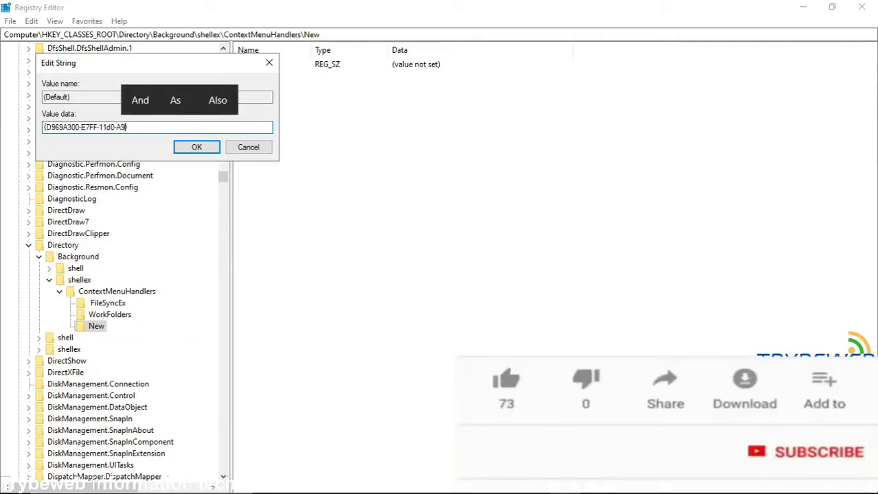
text(9)
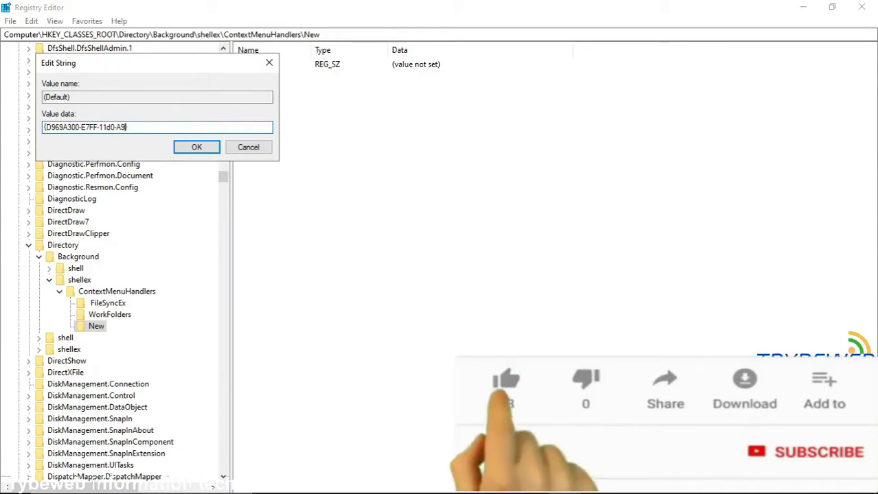
text(3B)
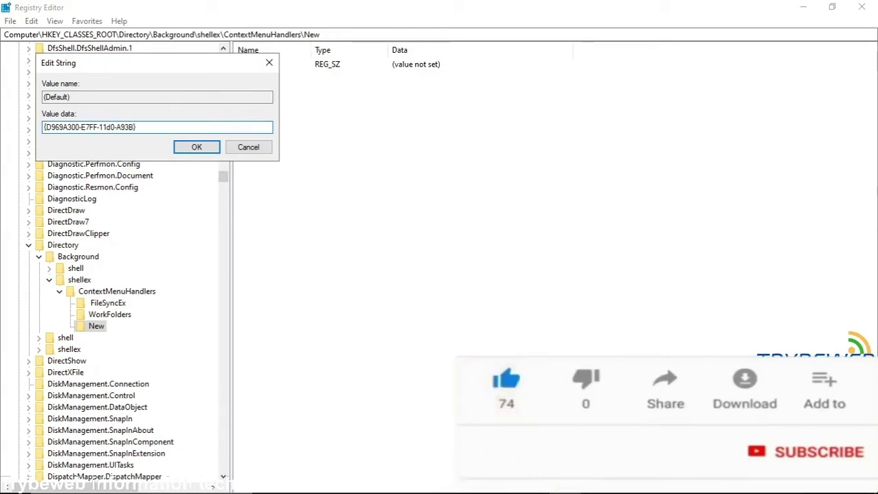
text(-0)
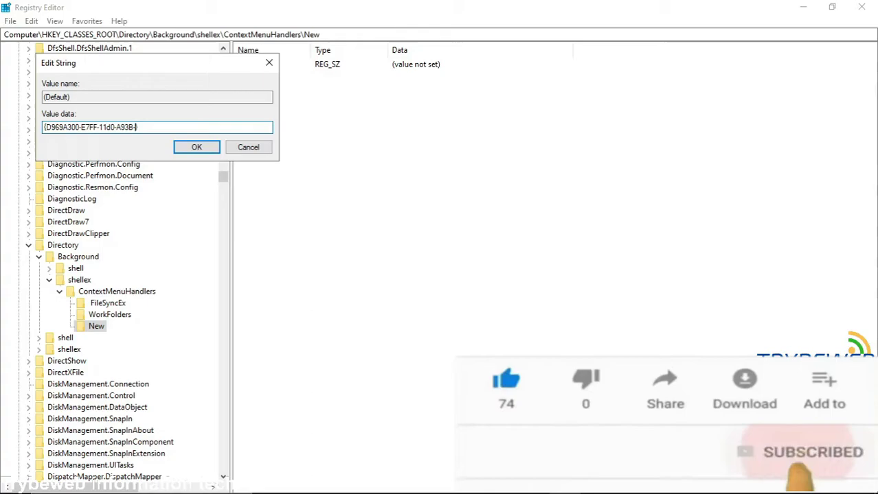
text(0)
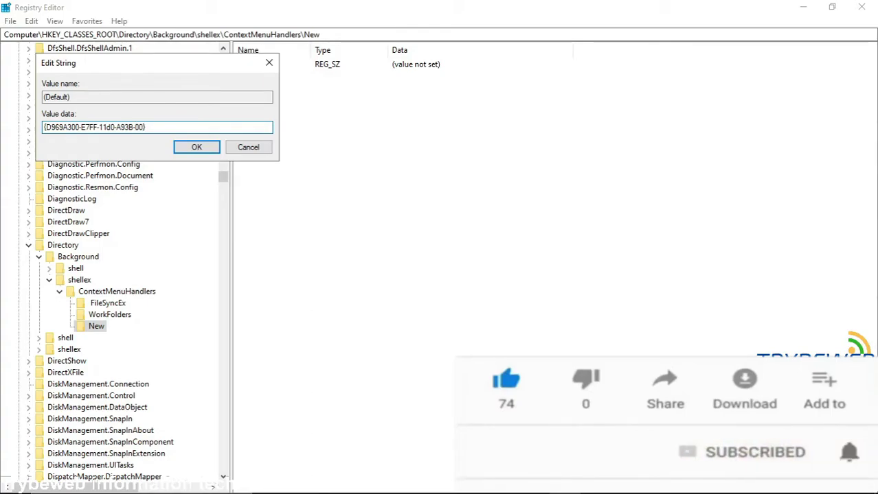
text(A0C)
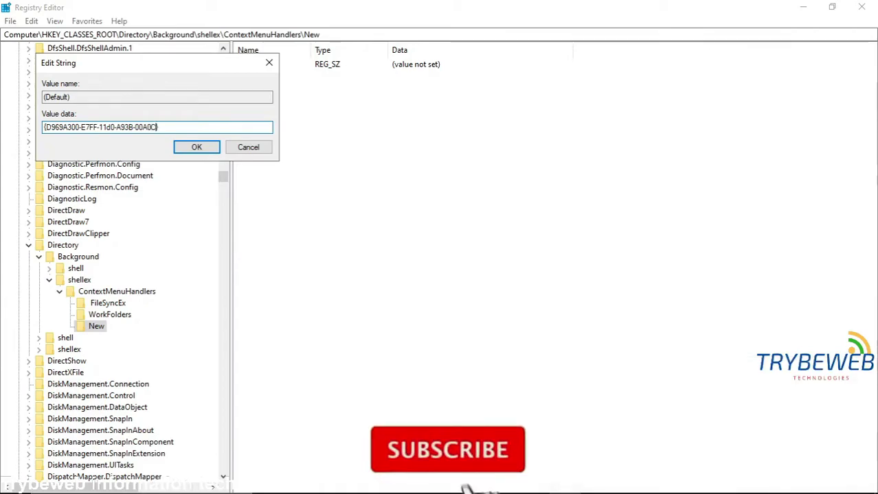
text(90)
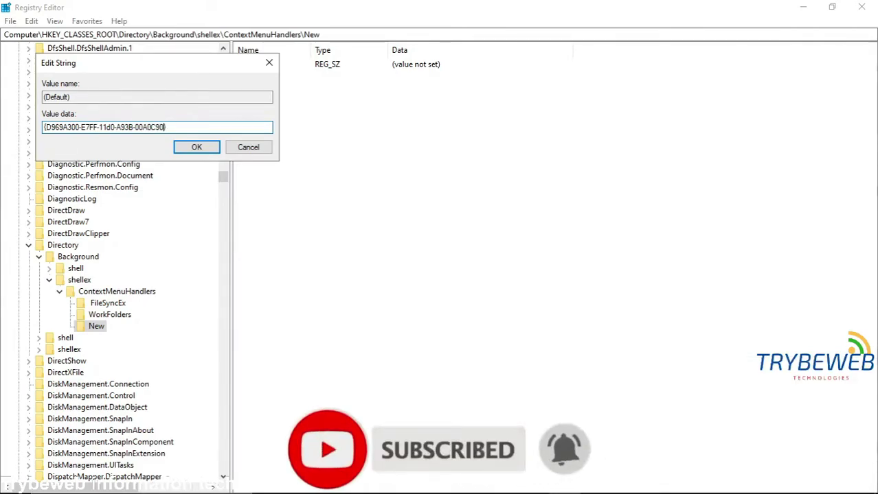
text(F)
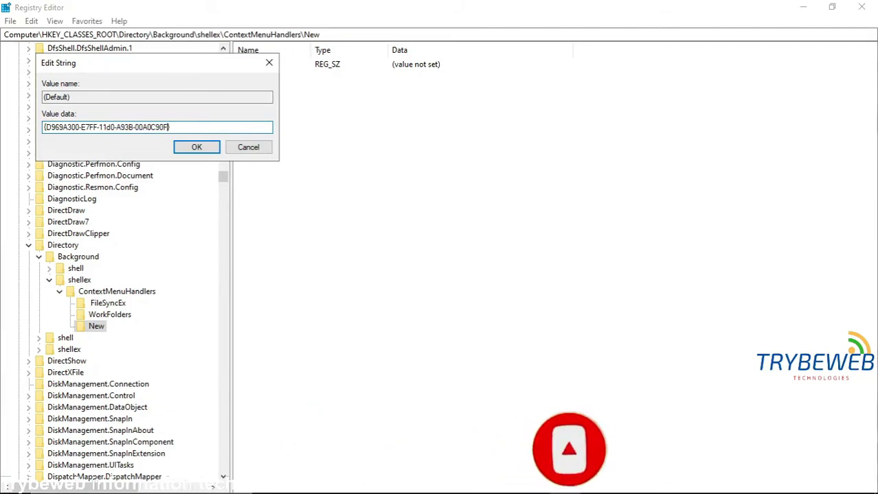
text(2719})
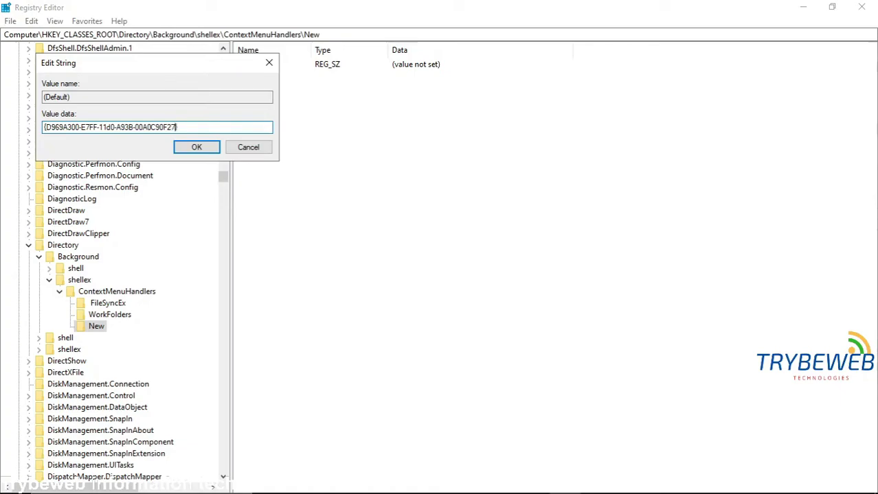
click(61, 129)
click(197, 149)
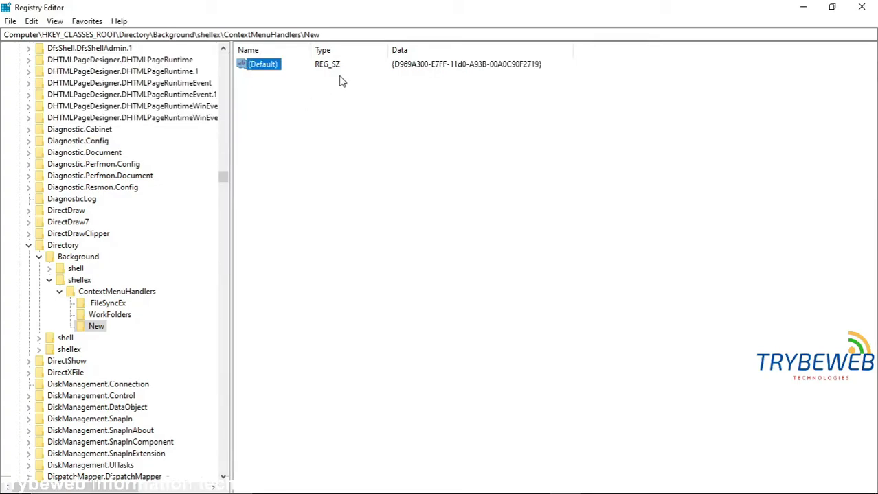
click(365, 70)
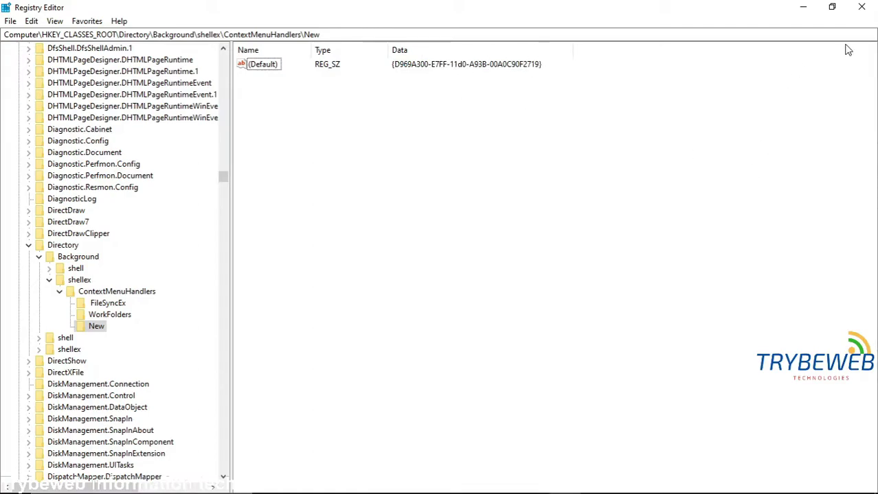
click(862, 11)
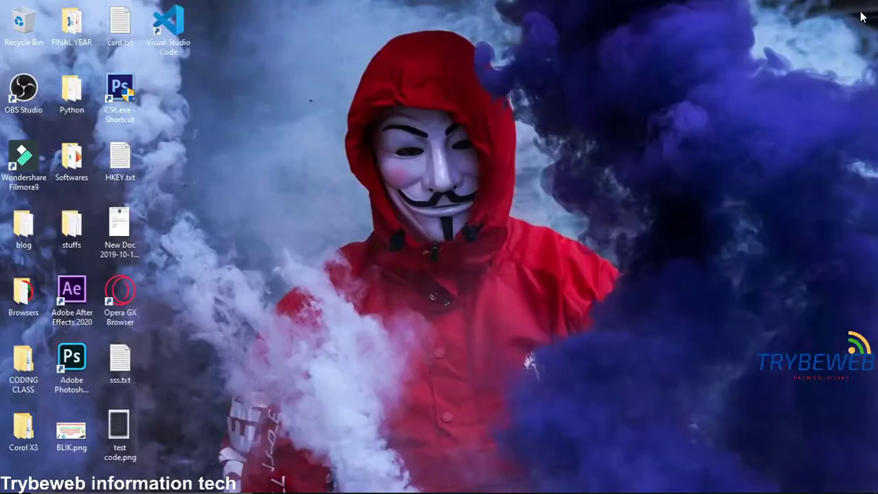
Create a desktop folder named 'Trybe Tutorials' from the restored New menu
right_click(424, 130)
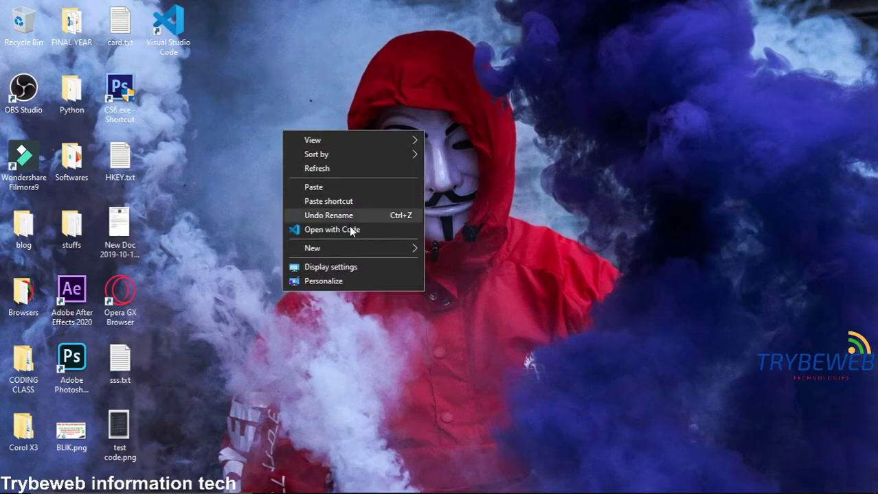
mouse_move(357, 249)
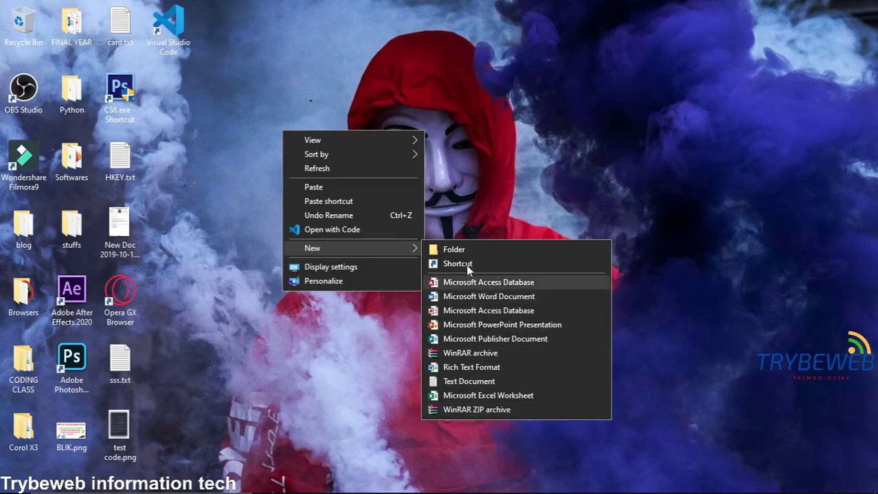
click(450, 250)
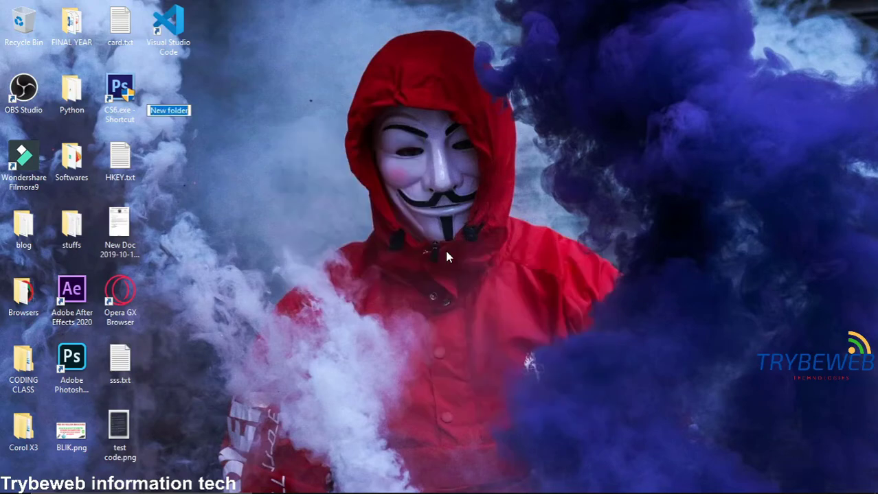
text(T)
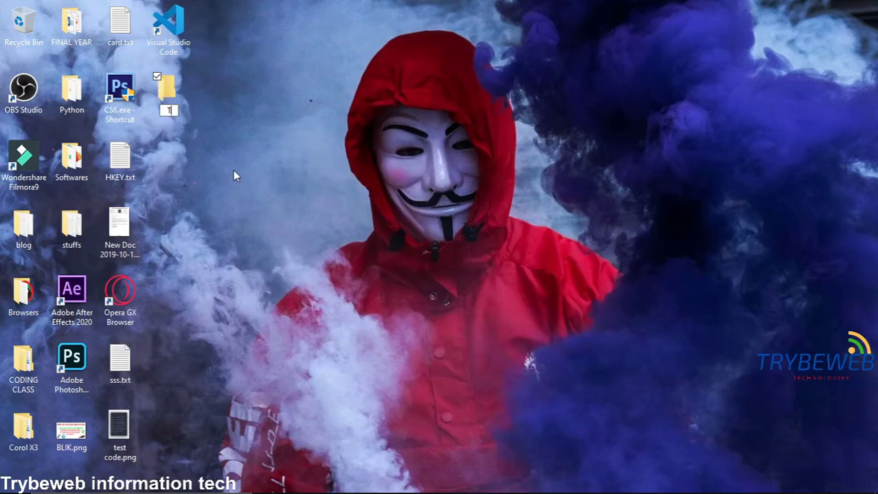
text(rybe Tutorials)
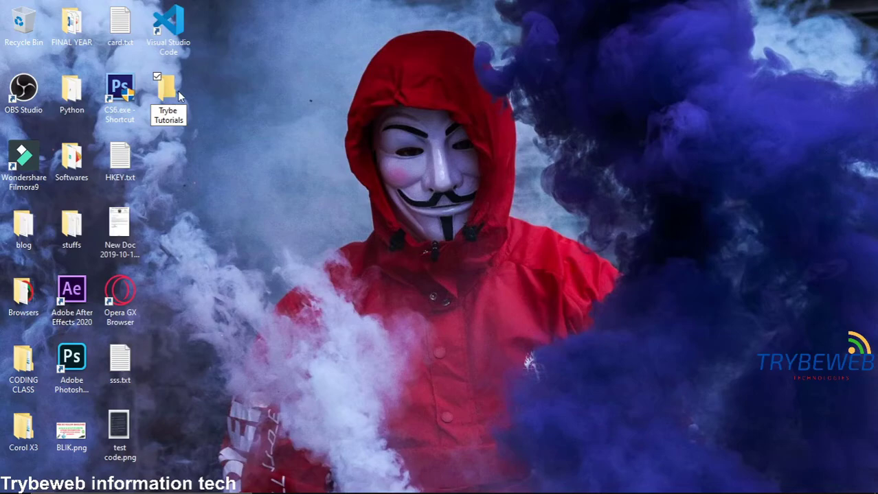
key(Return)
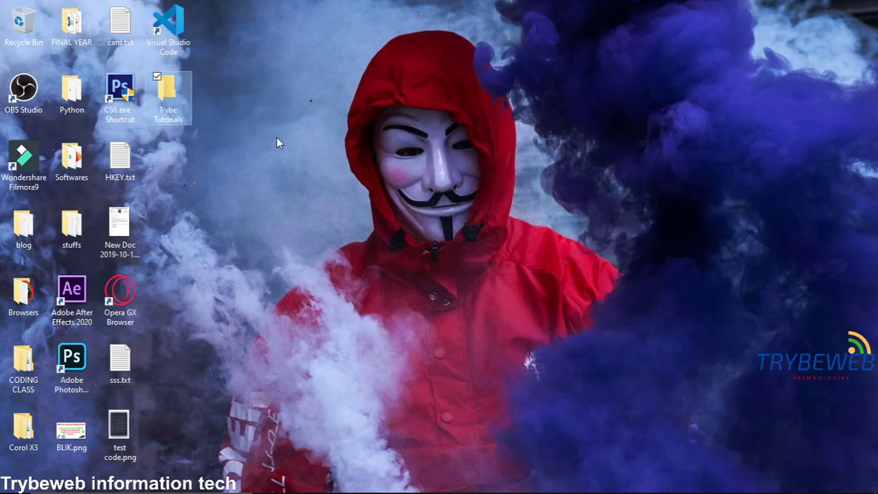
Create a new text document on the desktop and start naming it 'Tutoriail'
right_click(274, 202)
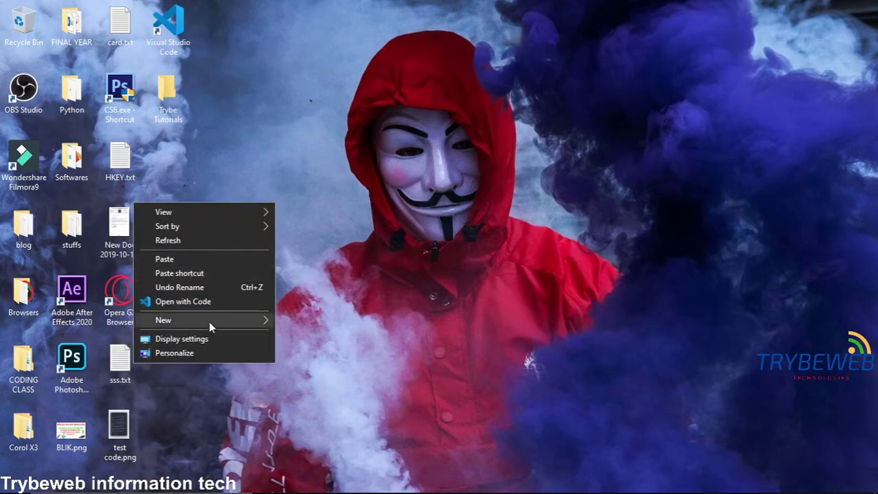
mouse_move(210, 320)
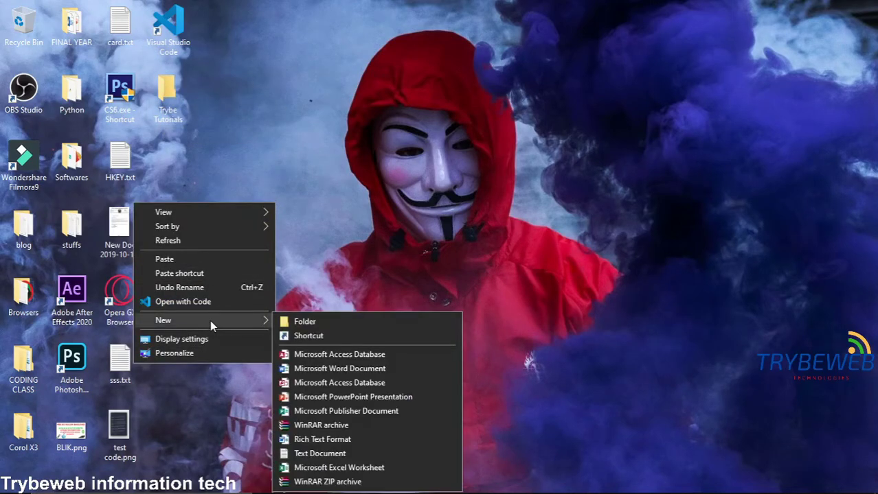
click(322, 453)
text(Tuturoail.txt)
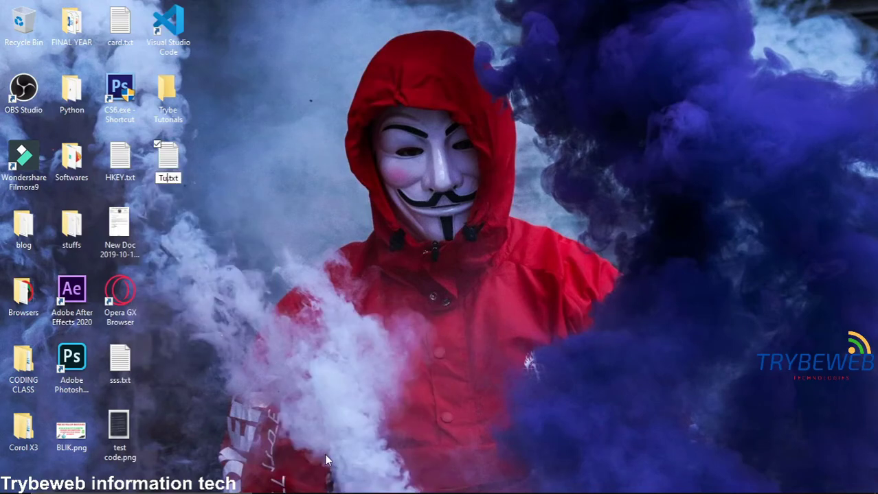